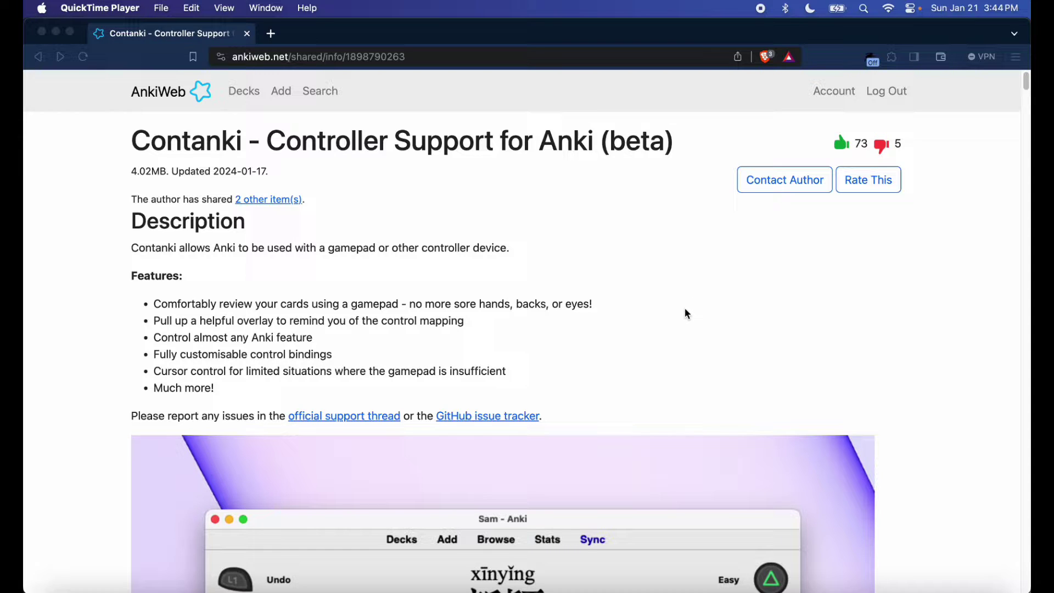
pyautogui.scroll(-10, 685, 314)
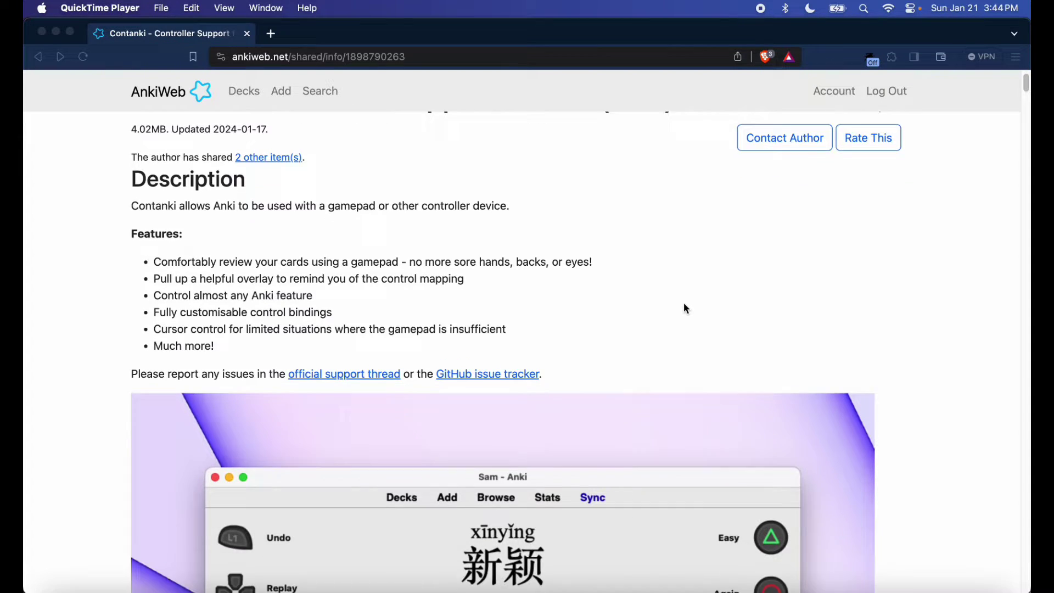
pyautogui.scroll(-15, 685, 308)
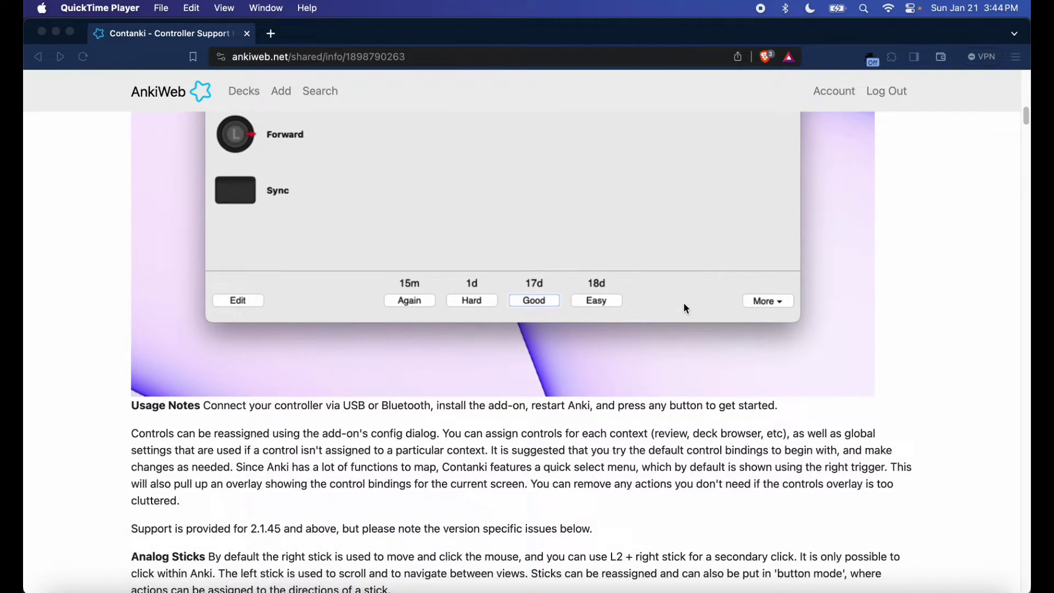
pyautogui.scroll(-15, 683, 309)
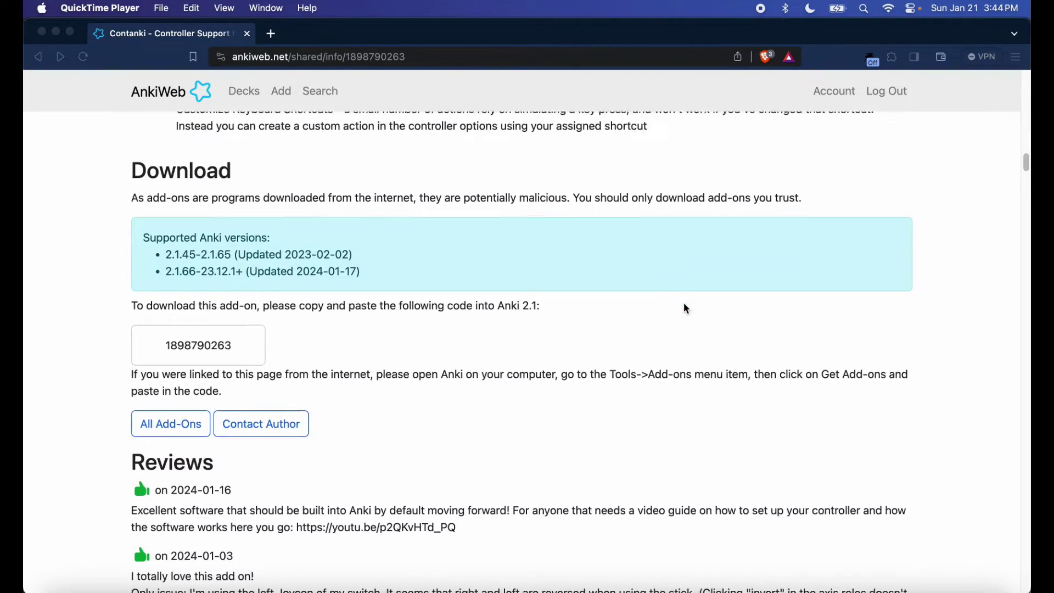
pyautogui.click(217, 332)
pyautogui.doubleClick(216, 331)
pyautogui.press('super+c')
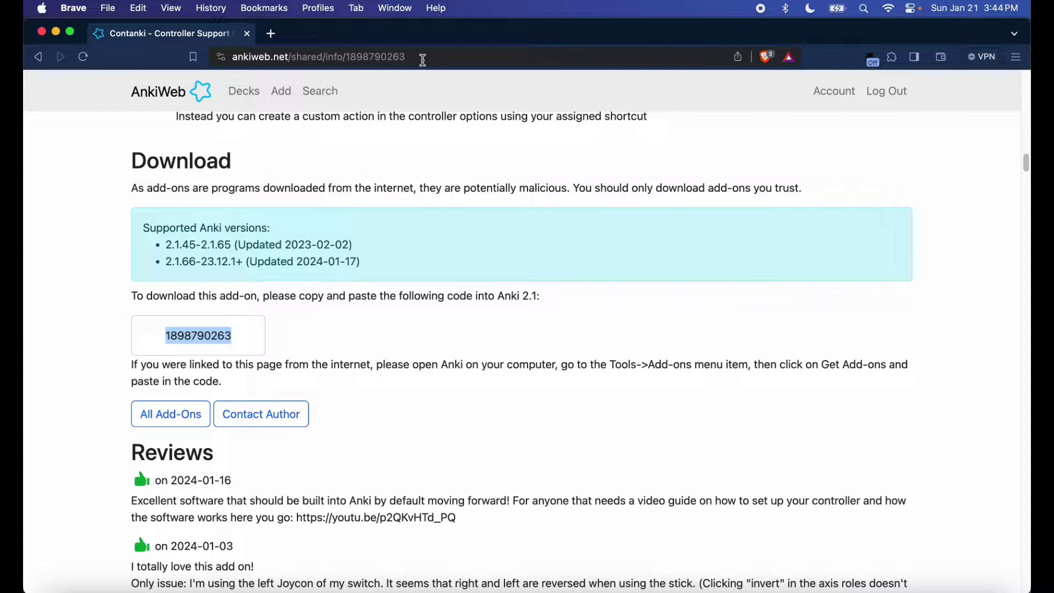
pyautogui.scroll(1, 428, 81)
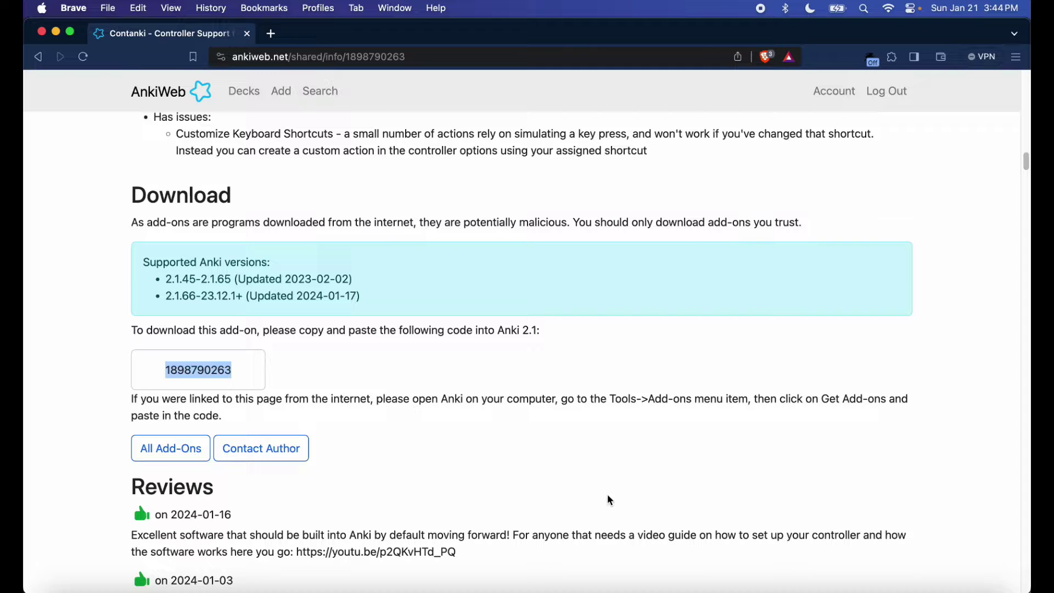
pyautogui.click(724, 584)
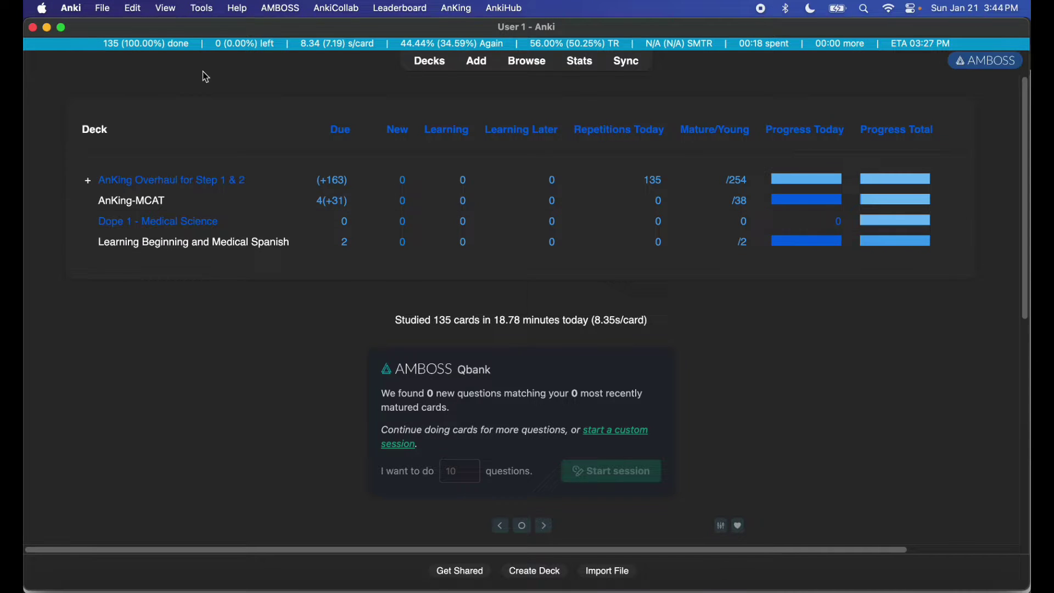
pyautogui.click(202, 8)
pyautogui.click(233, 122)
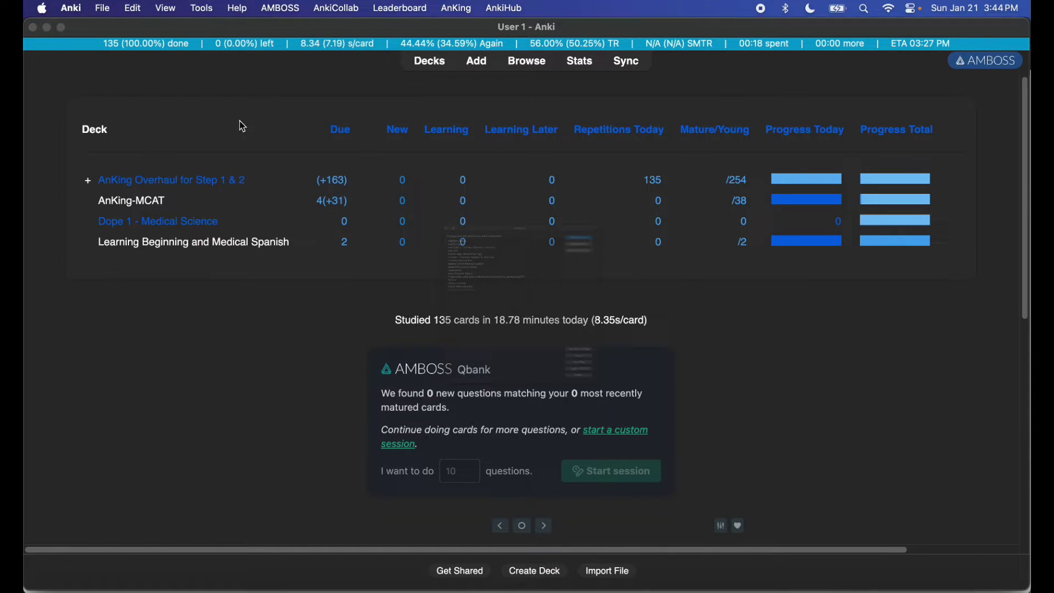
pyautogui.click(736, 61)
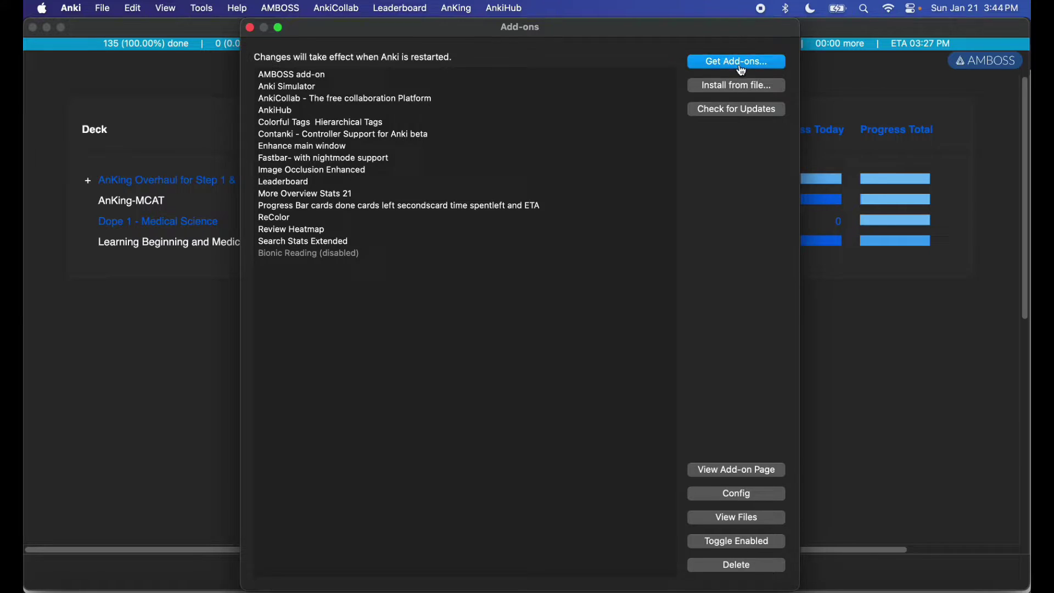
pyautogui.press('super+v')
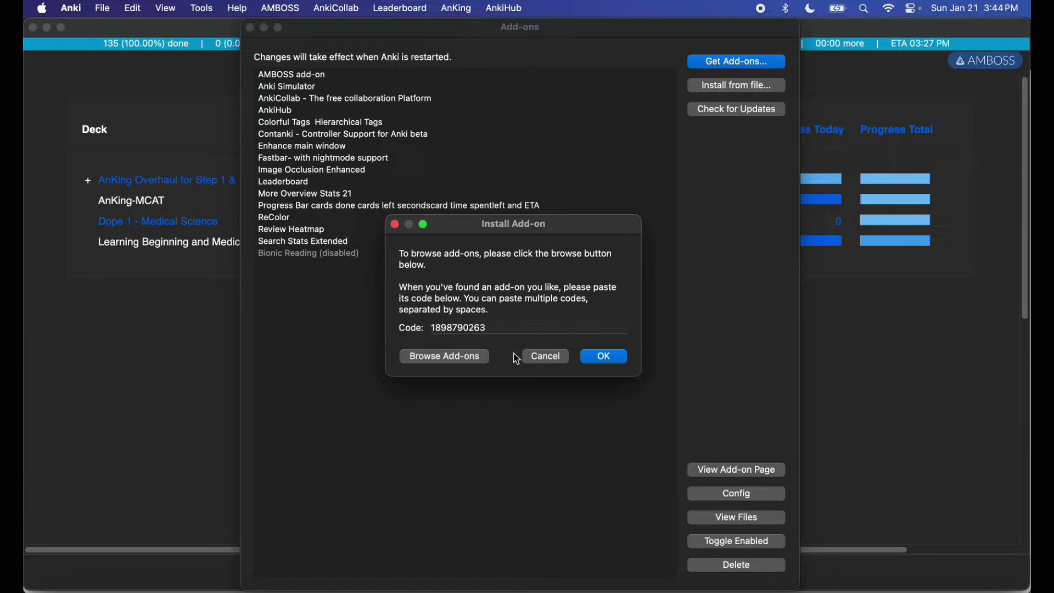
pyautogui.click(607, 357)
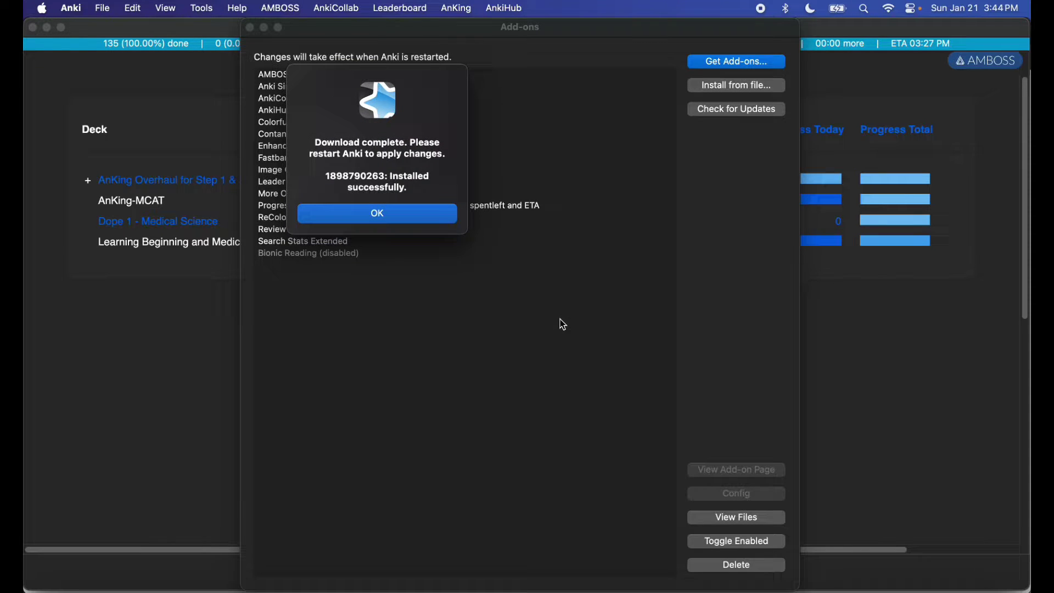
# Dismiss the download notice, close the Add-ons list and return to the browser
pyautogui.click(415, 218)
pyautogui.click(248, 27)
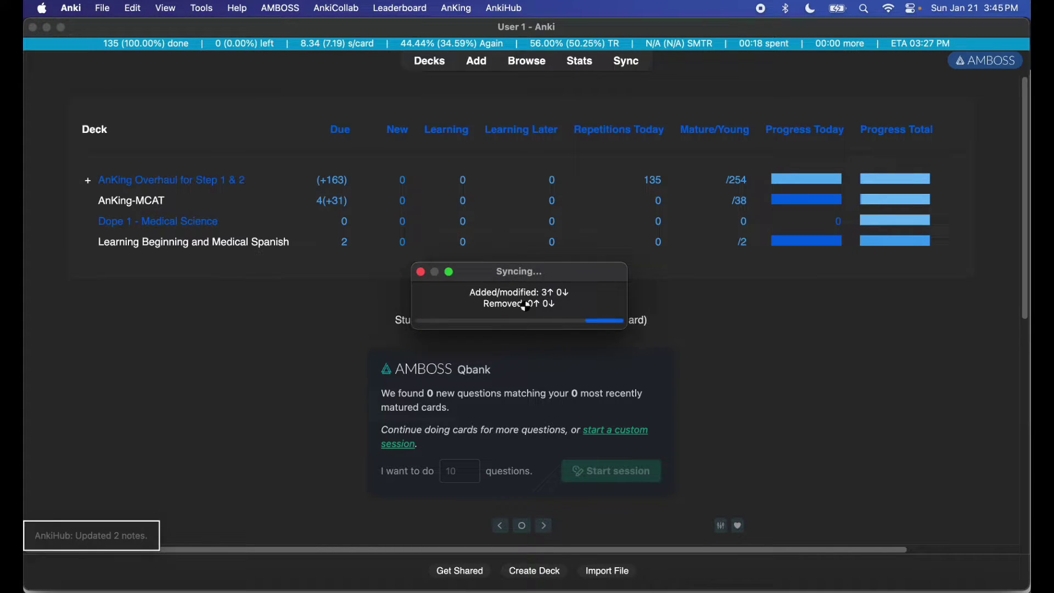
pyautogui.press('super+Tab')
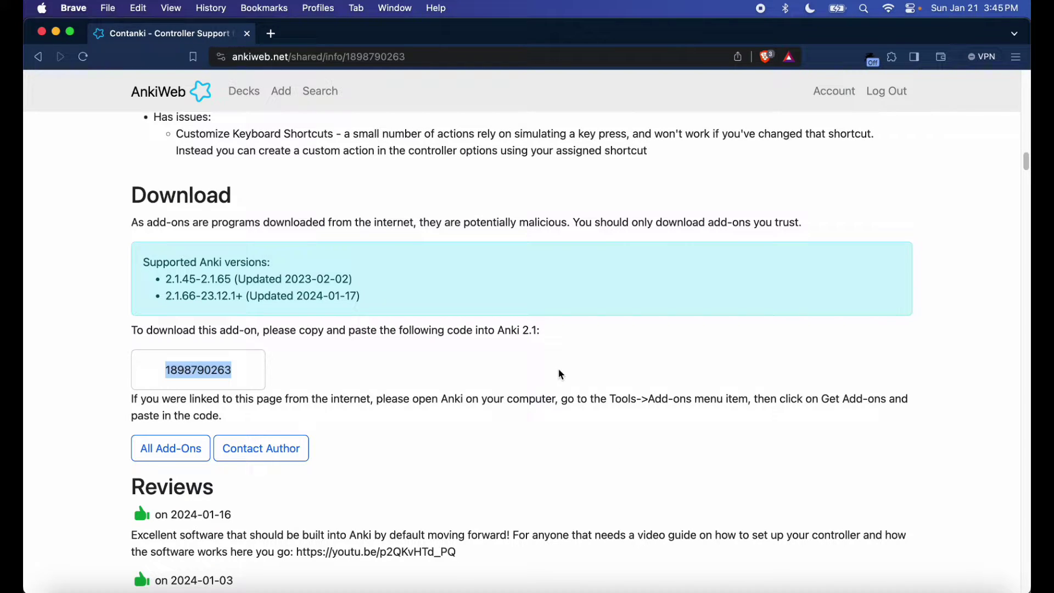
# Connect the Joy-Con (R) in Bluetooth settings, then bring the browser back
pyautogui.click(572, 586)
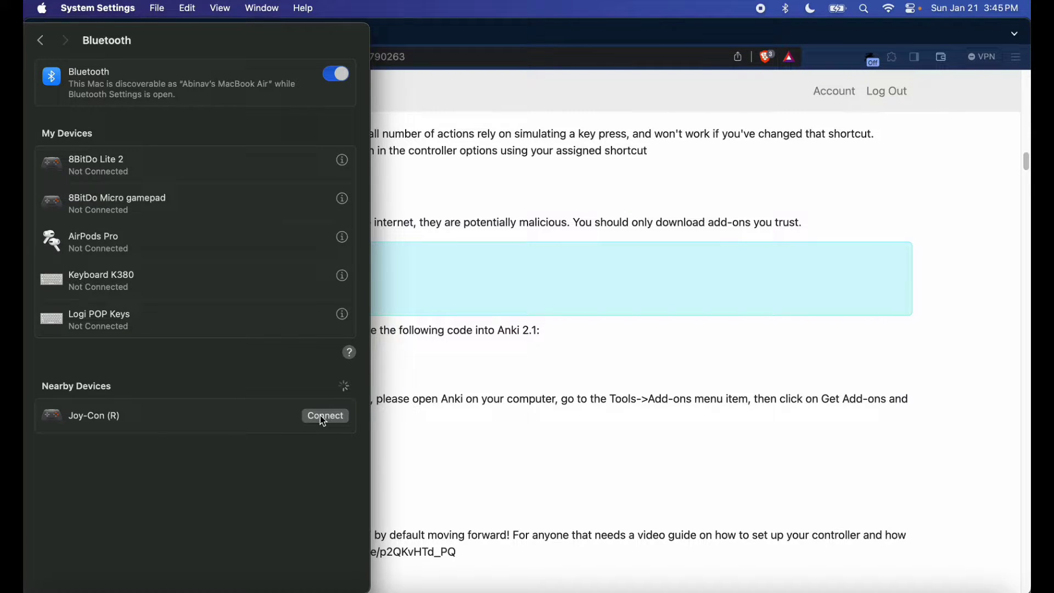
pyautogui.click(324, 416)
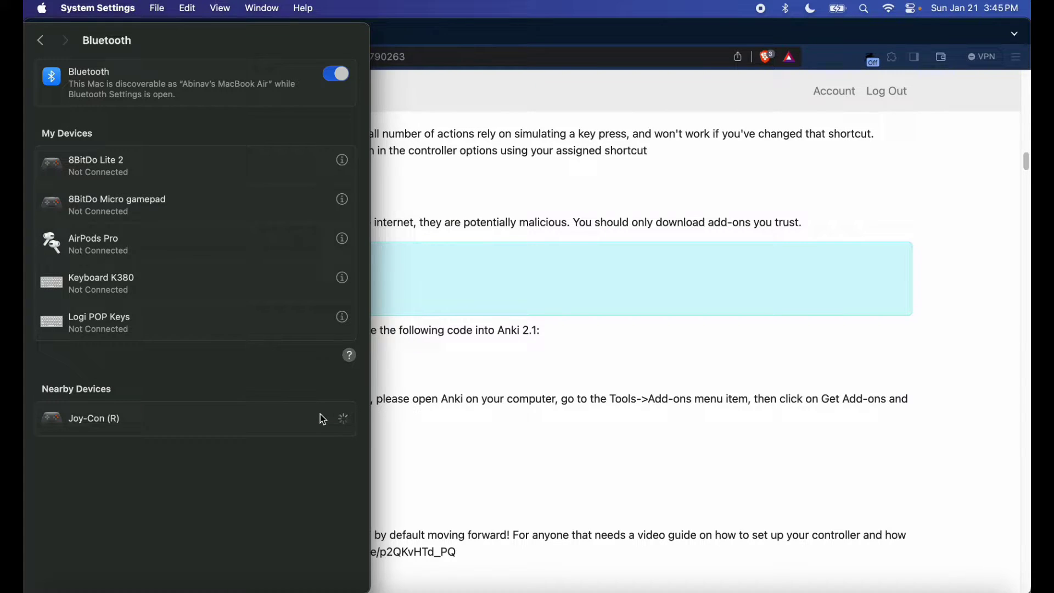
pyautogui.click(456, 468)
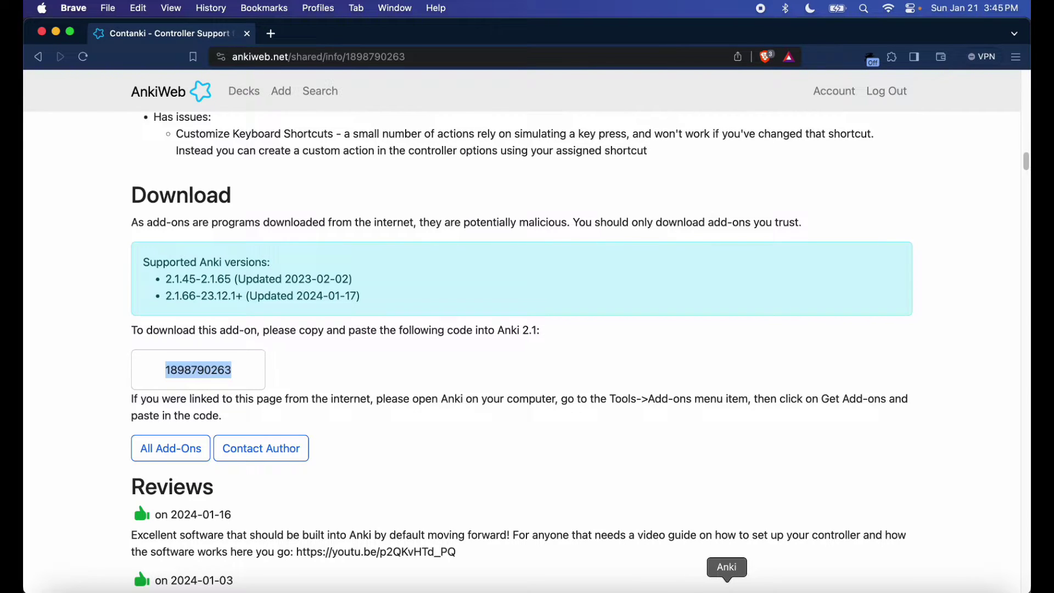
# Restart Anki from the Dock so the deck list reappears
pyautogui.click(727, 589)
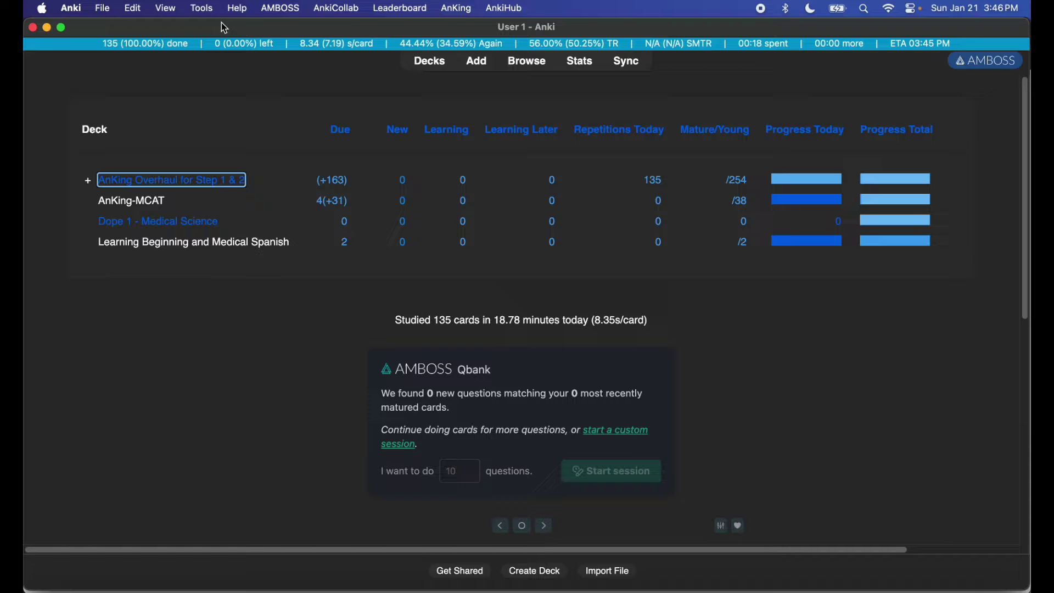
# Open Contanki Options for the Joy-Con Right profile from the Add-ons manager
pyautogui.click(212, 7)
pyautogui.click(217, 122)
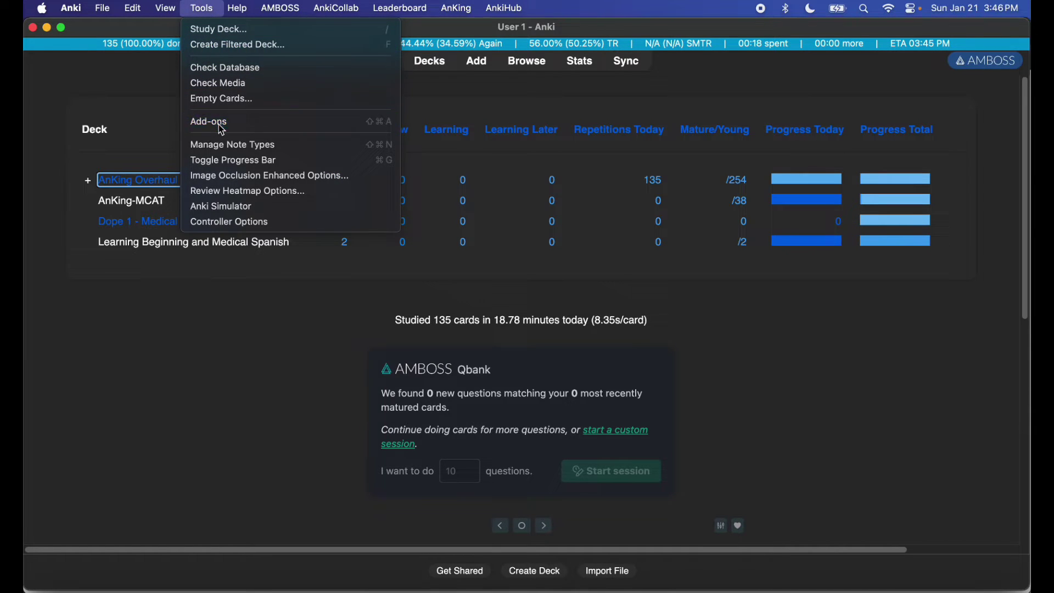
pyautogui.doubleClick(275, 134)
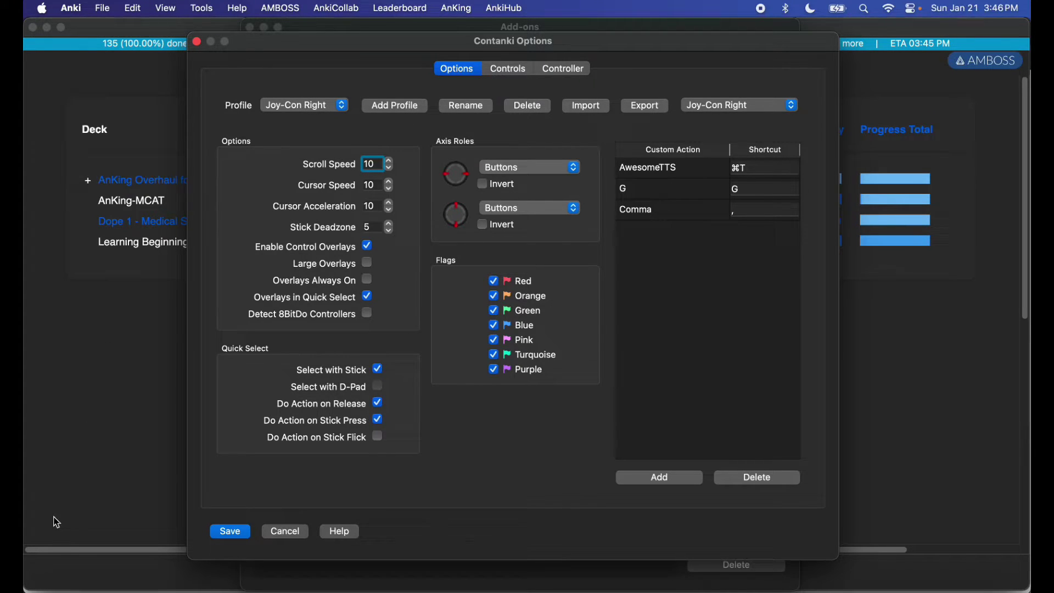
pyautogui.click(508, 69)
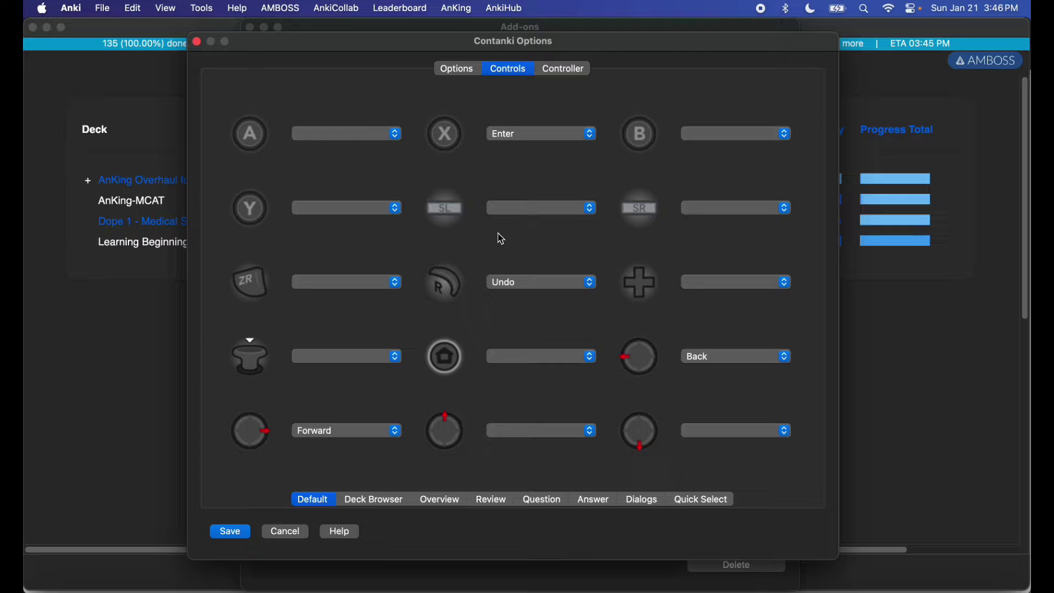
pyautogui.click(450, 70)
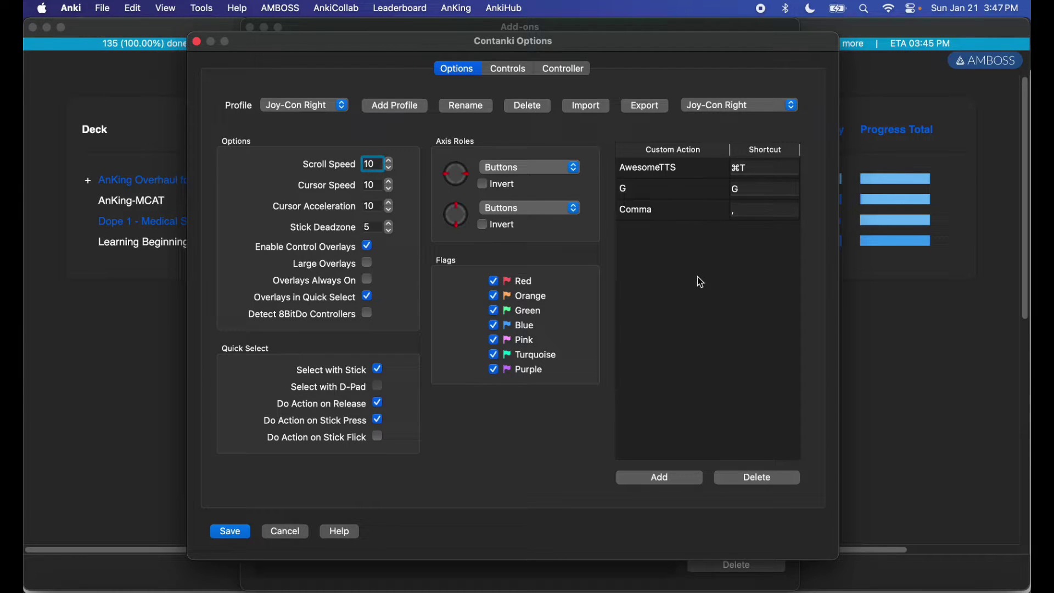
# Look through the Controls mappings for Deck Browser and Overview, ending on the Review context
pyautogui.click(504, 70)
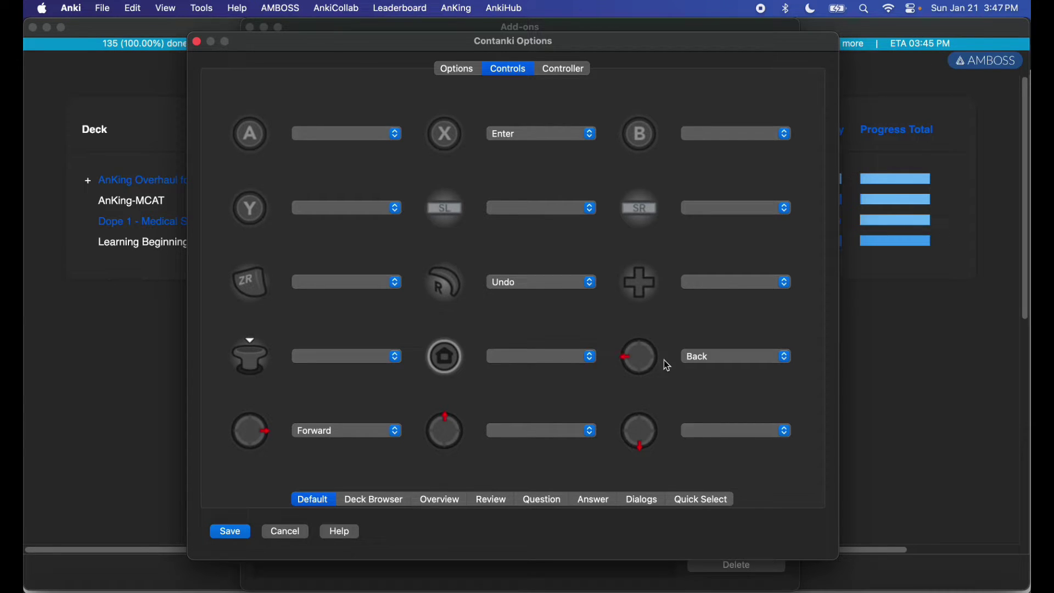
pyautogui.click(694, 359)
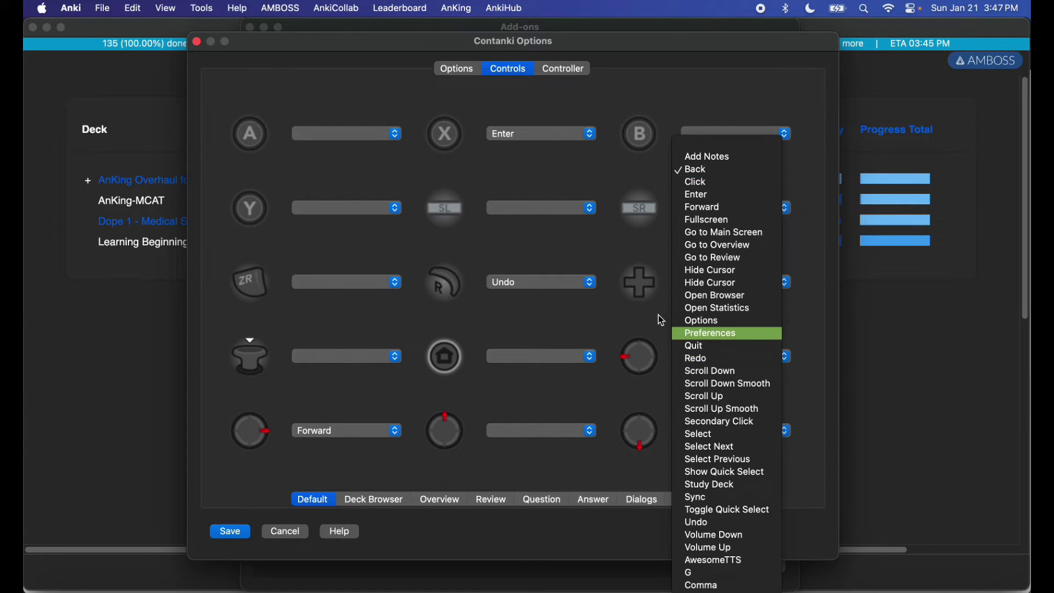
pyautogui.click(586, 326)
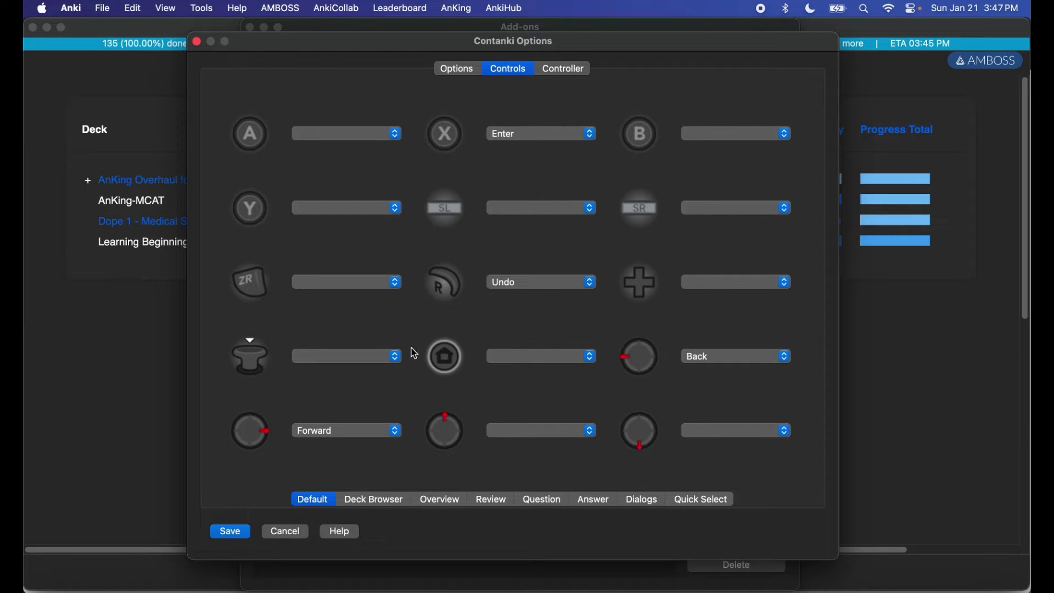
pyautogui.click(369, 501)
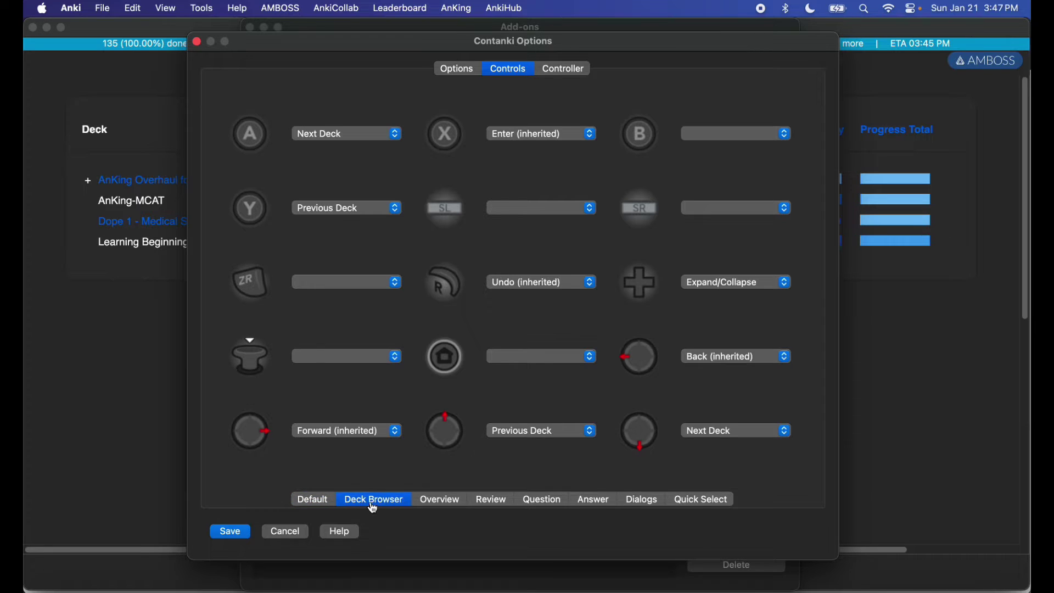
pyautogui.click(435, 502)
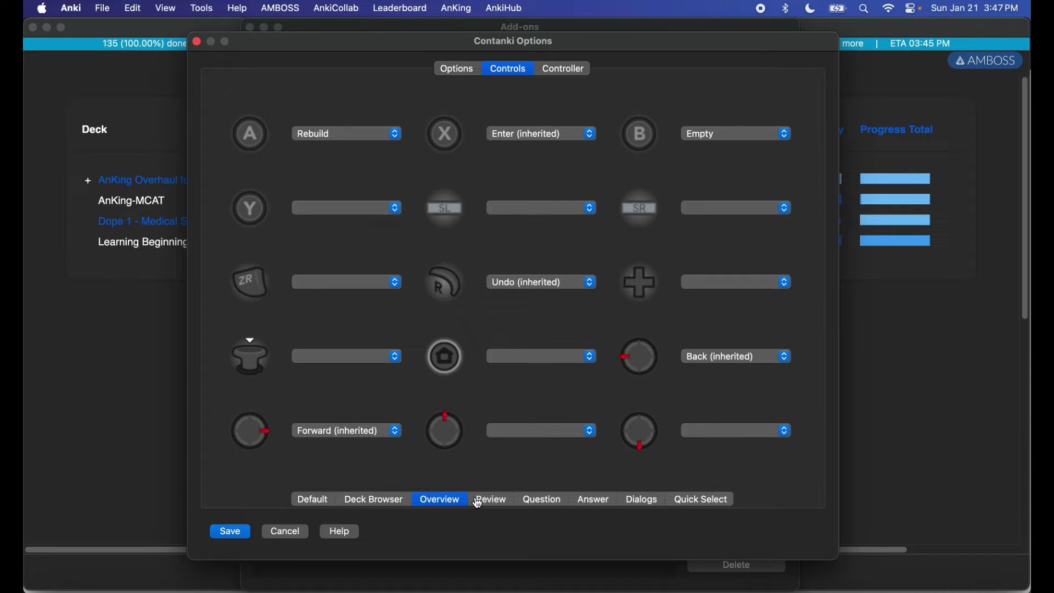
pyautogui.click(492, 502)
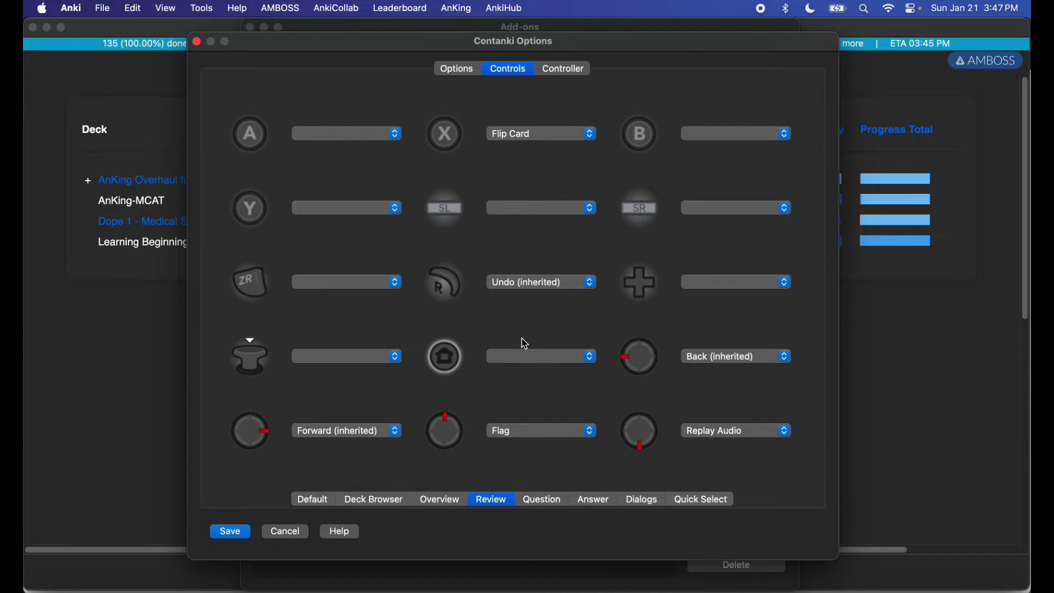
# In the Answer context, assign Good to the A button and Easy to the X button
pyautogui.click(569, 503)
pyautogui.click(575, 503)
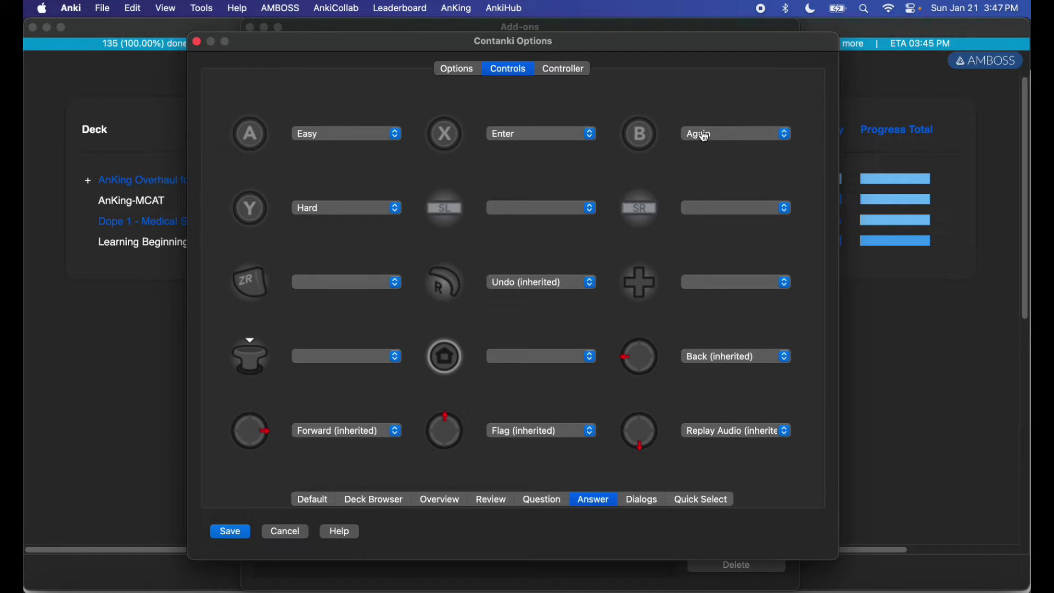
pyautogui.click(357, 137)
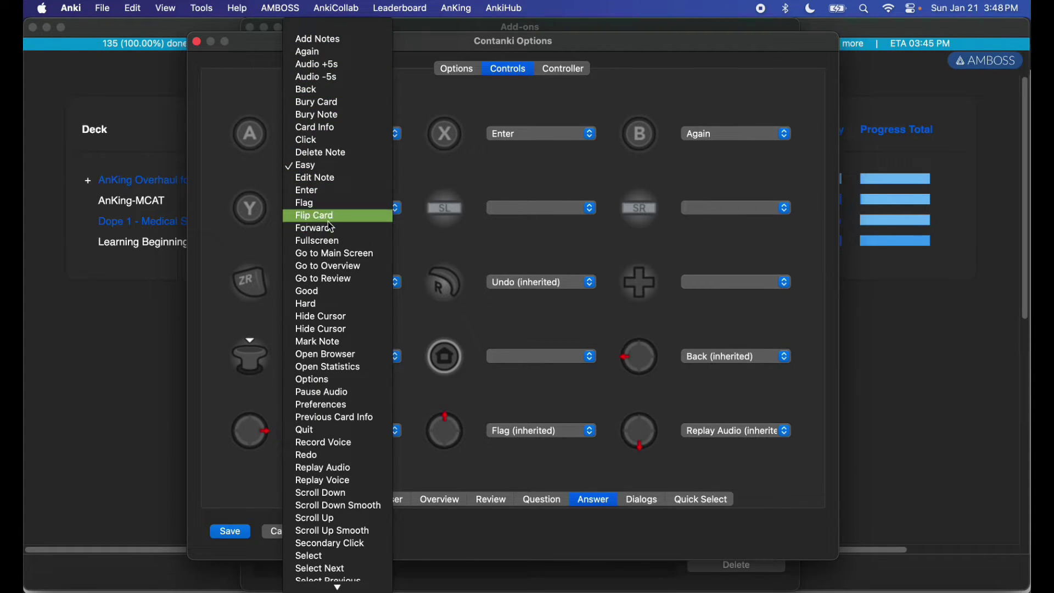
pyautogui.click(325, 292)
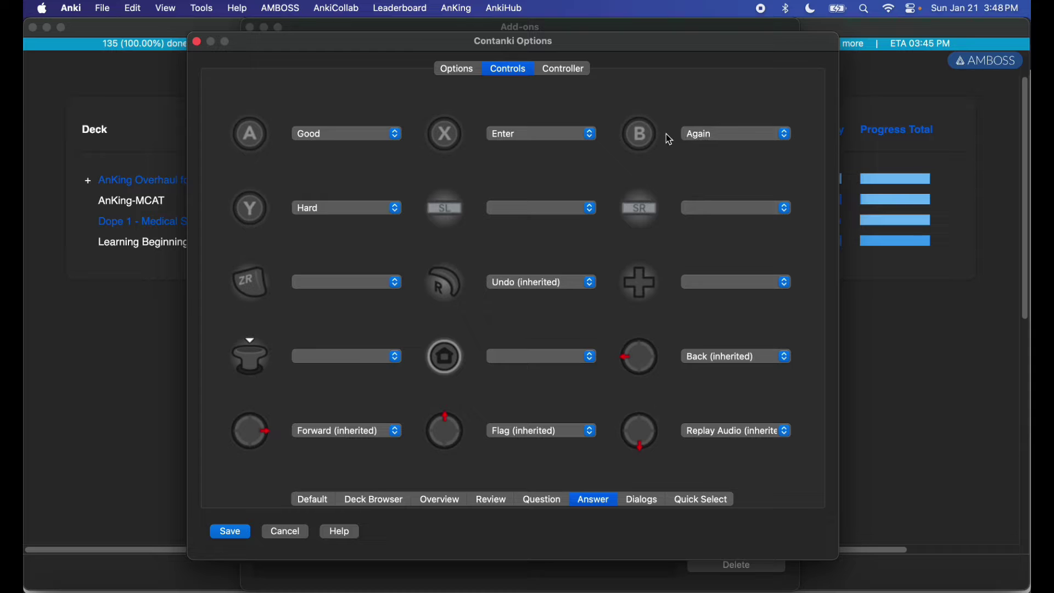
pyautogui.click(553, 135)
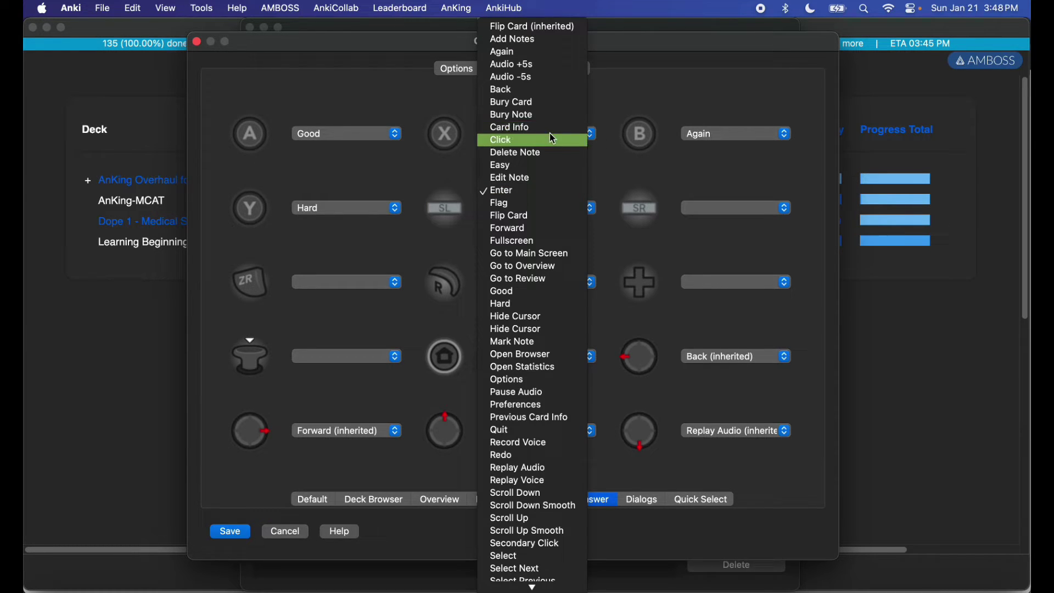
pyautogui.click(516, 165)
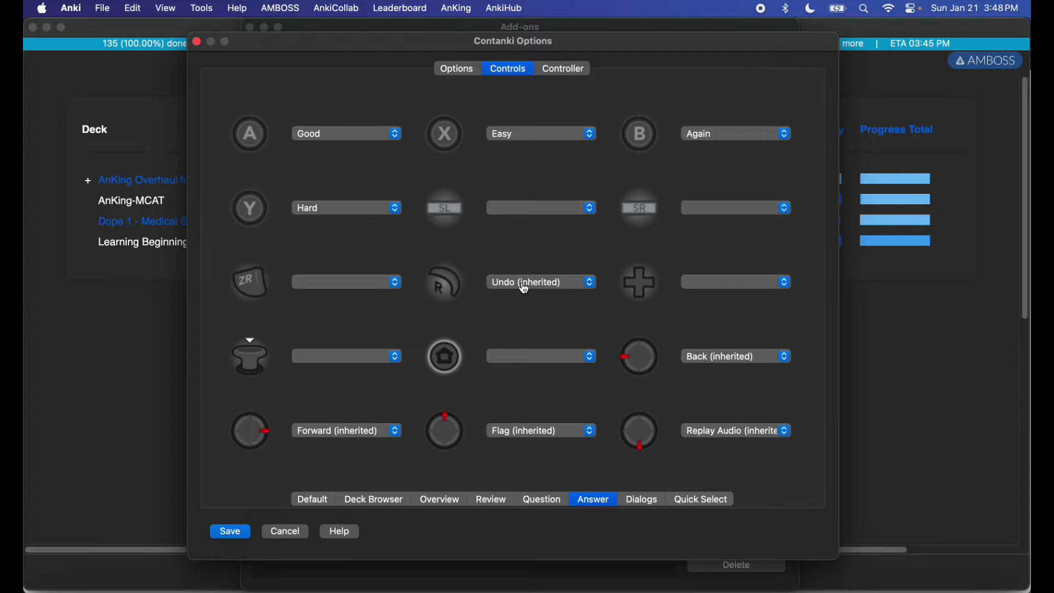
# Assign Undo to the ZR button and Redo to the R button in the Answer mappings
pyautogui.click(386, 285)
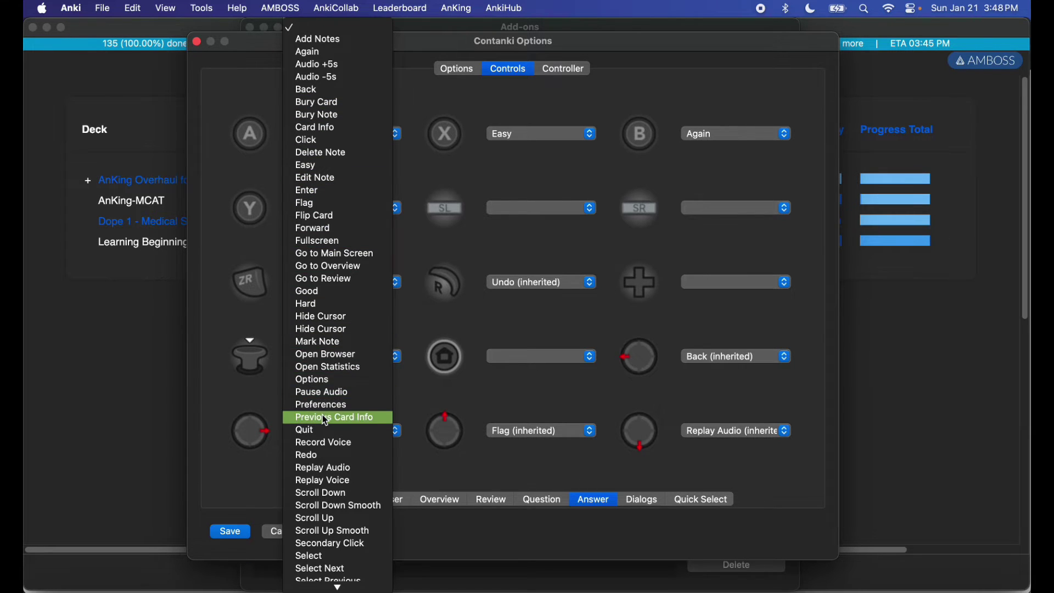
pyautogui.scroll(-5, 326, 420)
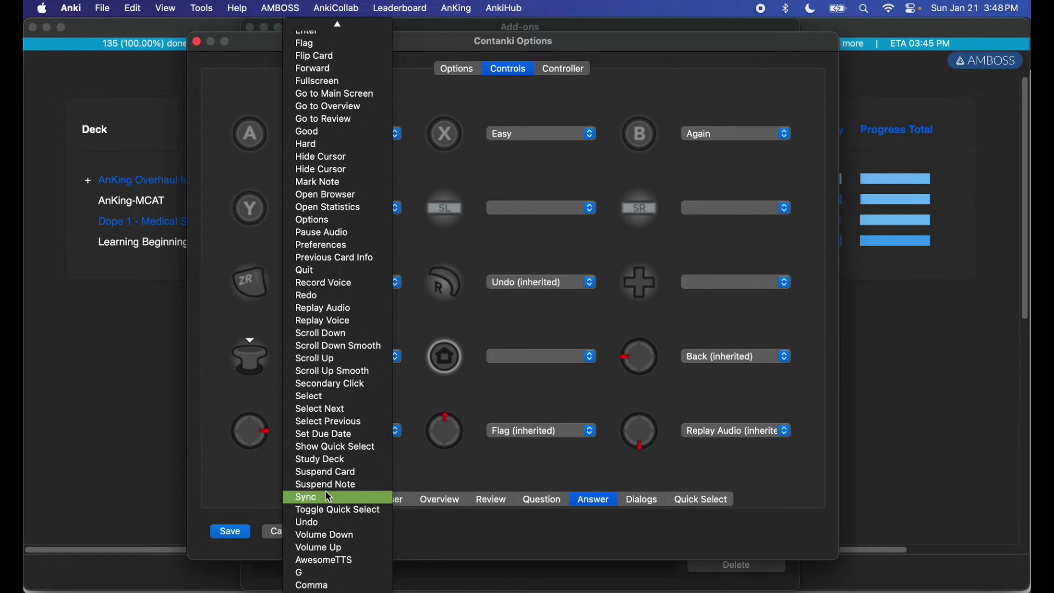
pyautogui.click(318, 522)
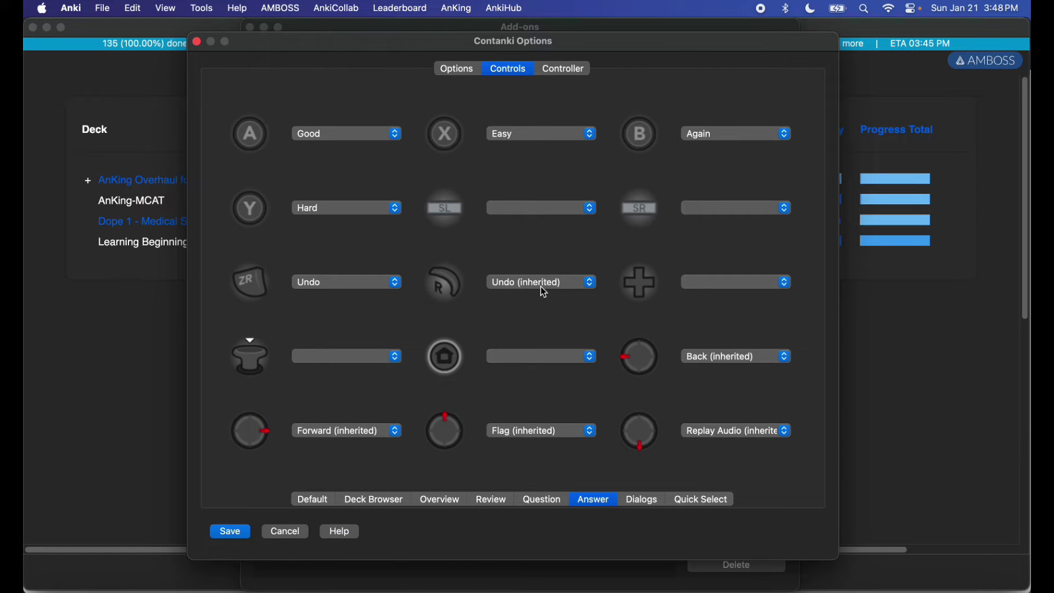
pyautogui.click(543, 285)
pyautogui.scroll(-3, 527, 201)
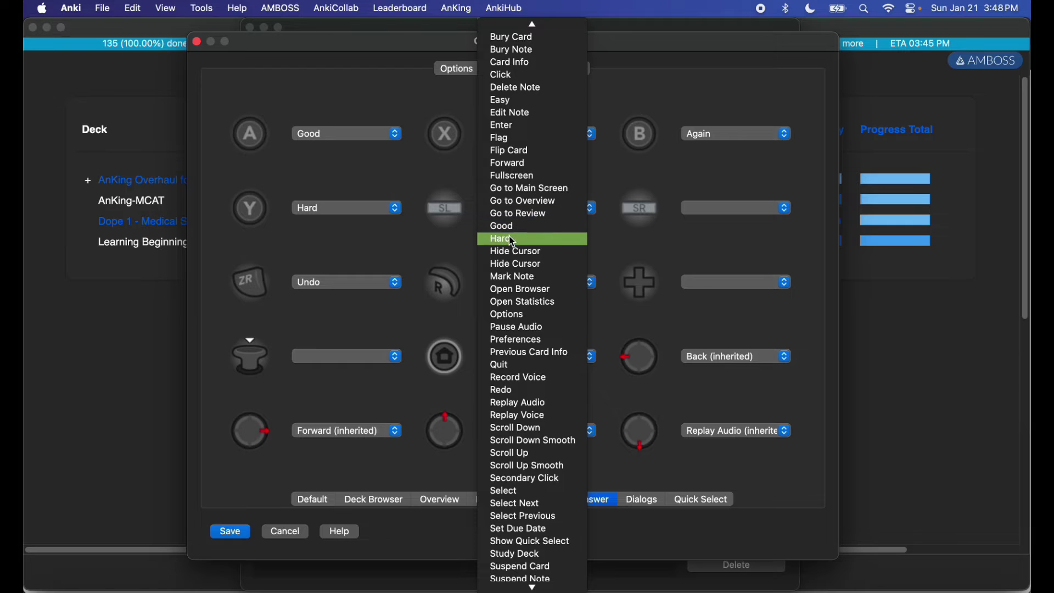
pyautogui.scroll(2, 514, 242)
pyautogui.scroll(-5, 515, 253)
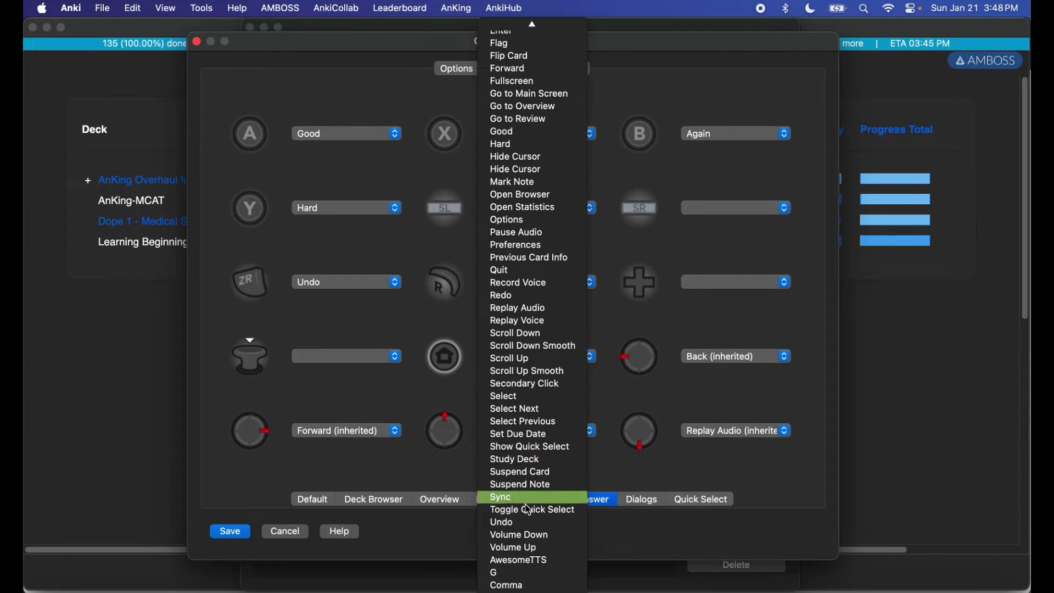
pyautogui.click(506, 295)
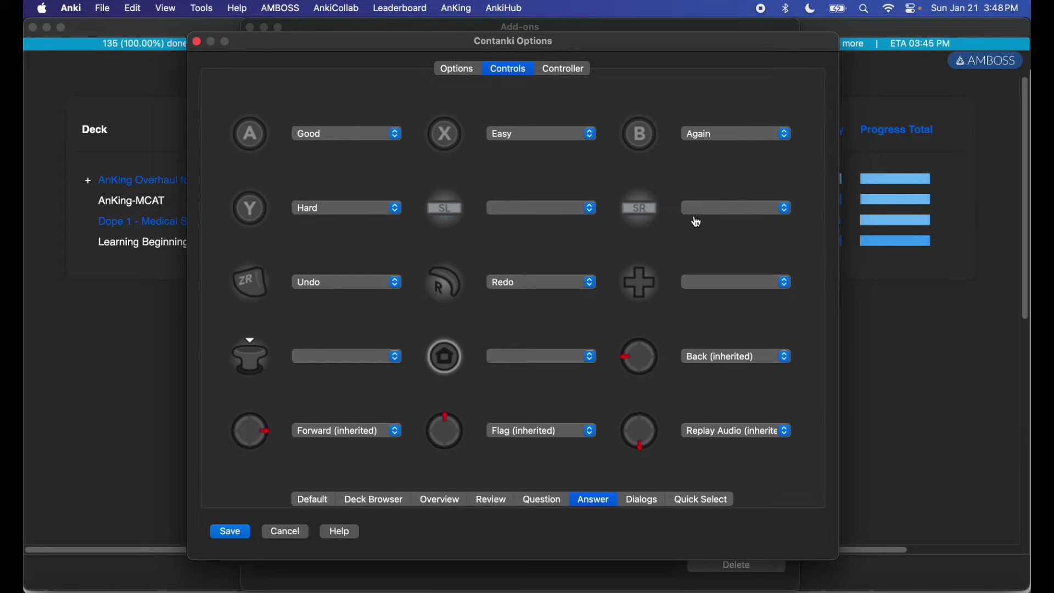
# Assign Comma to SL, G to SR, and Go to Main Screen to the Home button
pyautogui.click(535, 214)
pyautogui.scroll(-5, 537, 263)
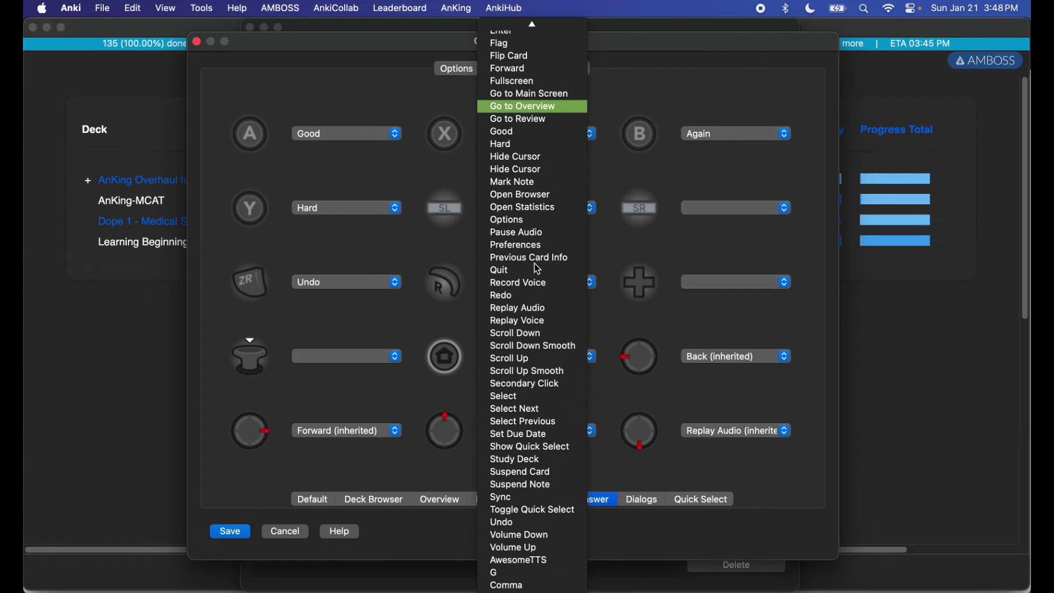
pyautogui.click(499, 586)
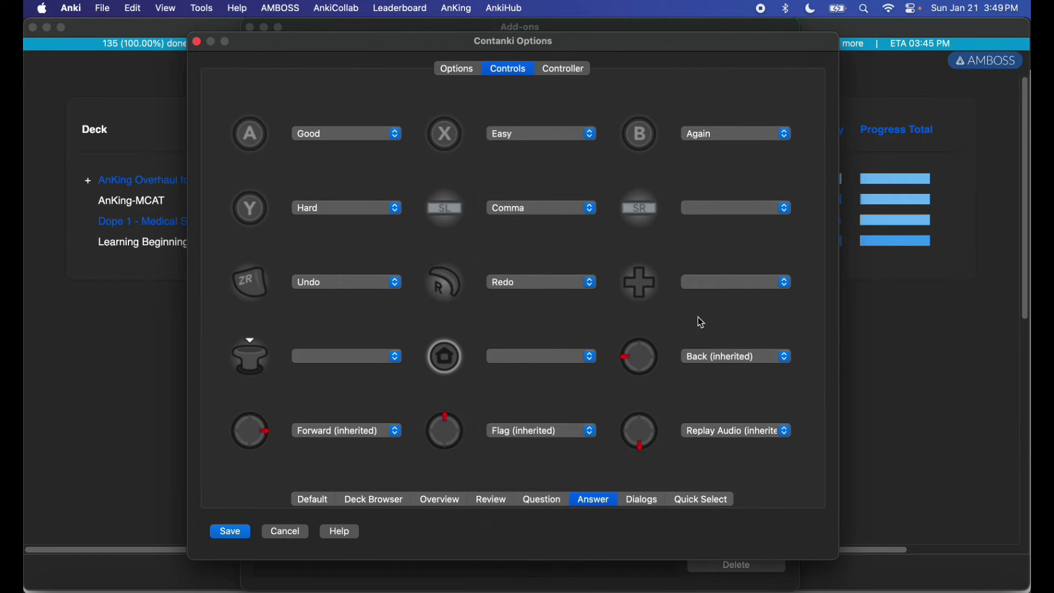
pyautogui.click(716, 211)
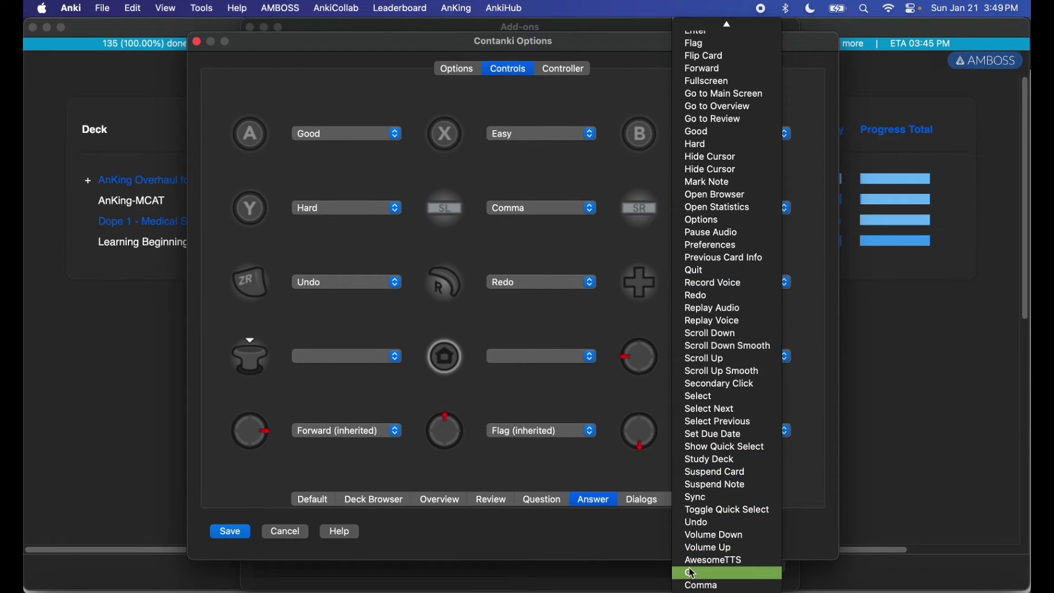
pyautogui.click(707, 568)
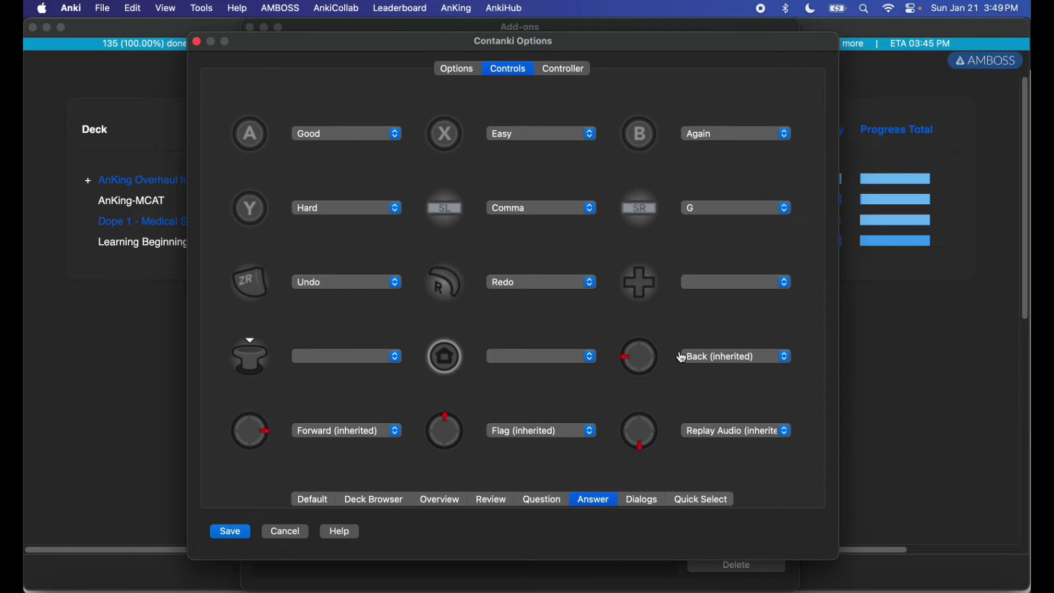
pyautogui.click(544, 358)
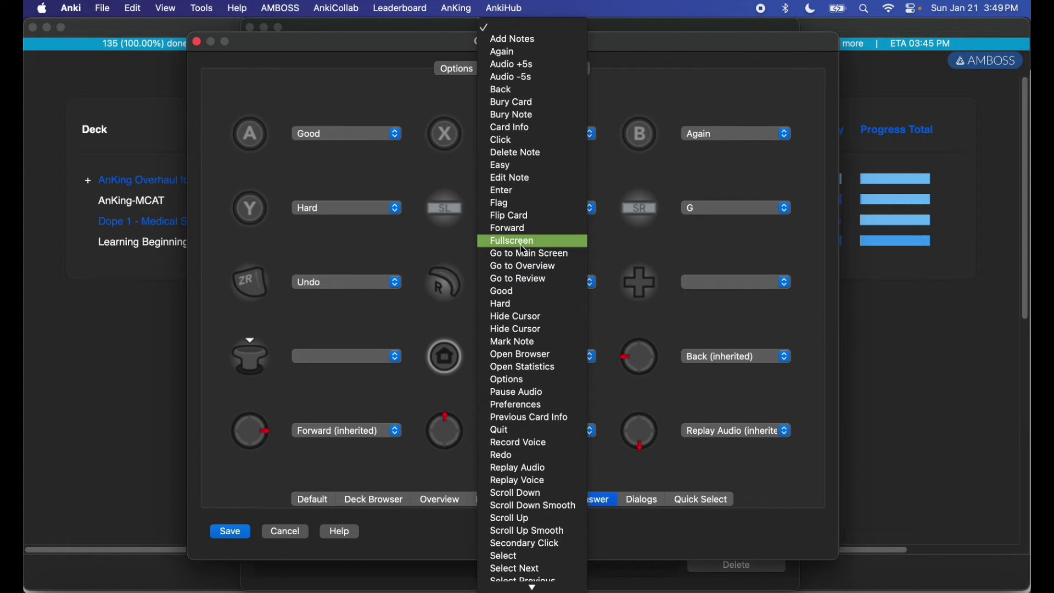
pyautogui.scroll(-5, 527, 241)
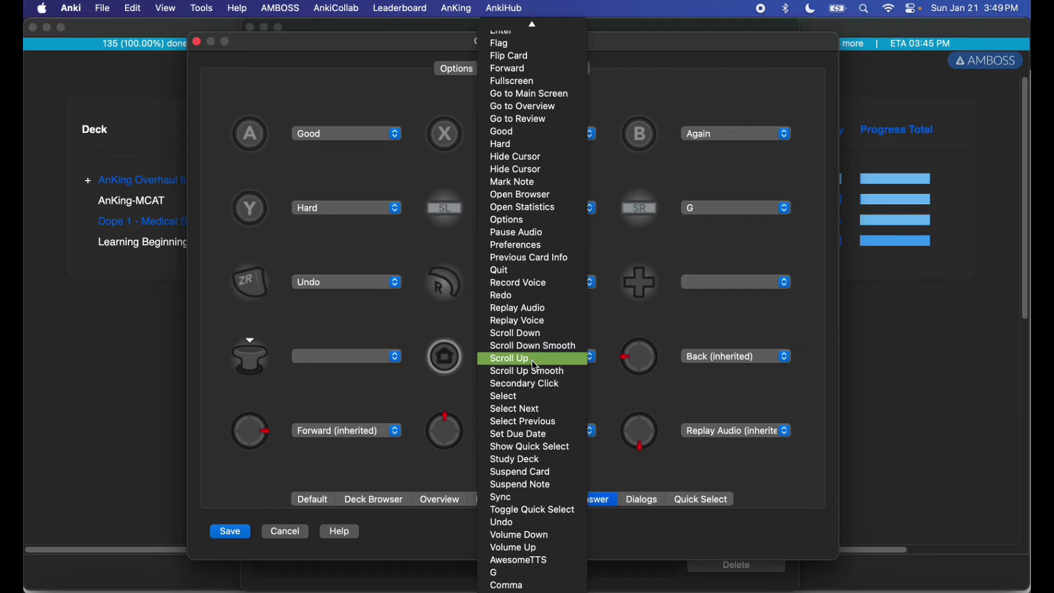
pyautogui.scroll(2, 533, 464)
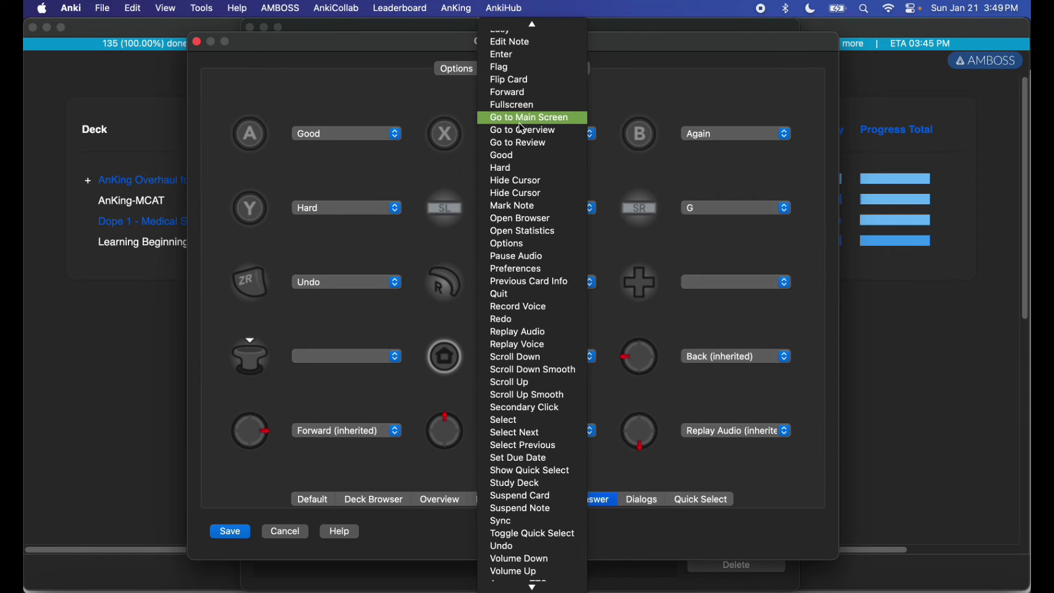
pyautogui.click(521, 122)
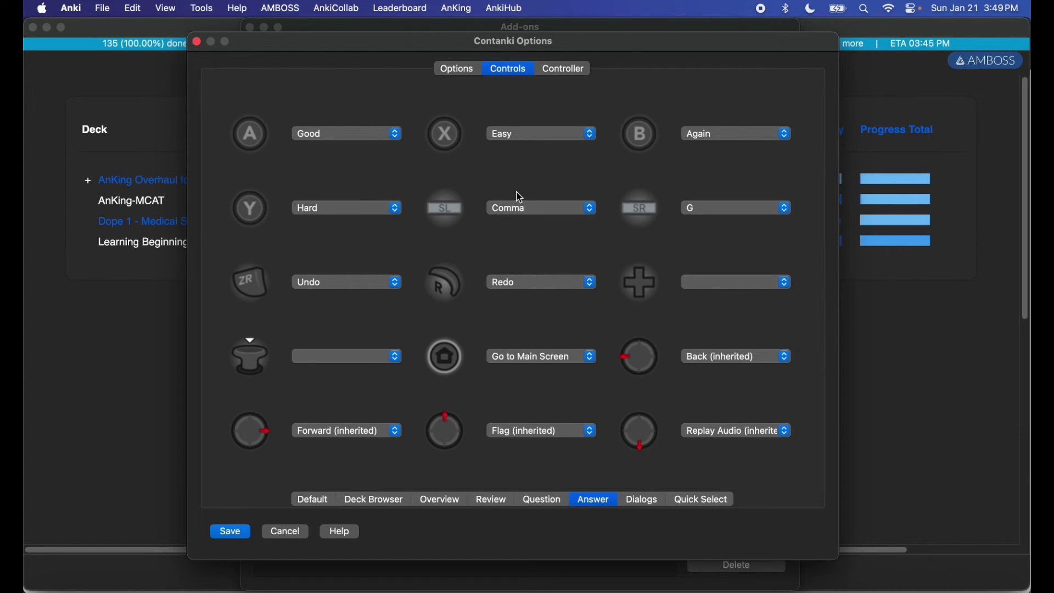
pyautogui.click(536, 501)
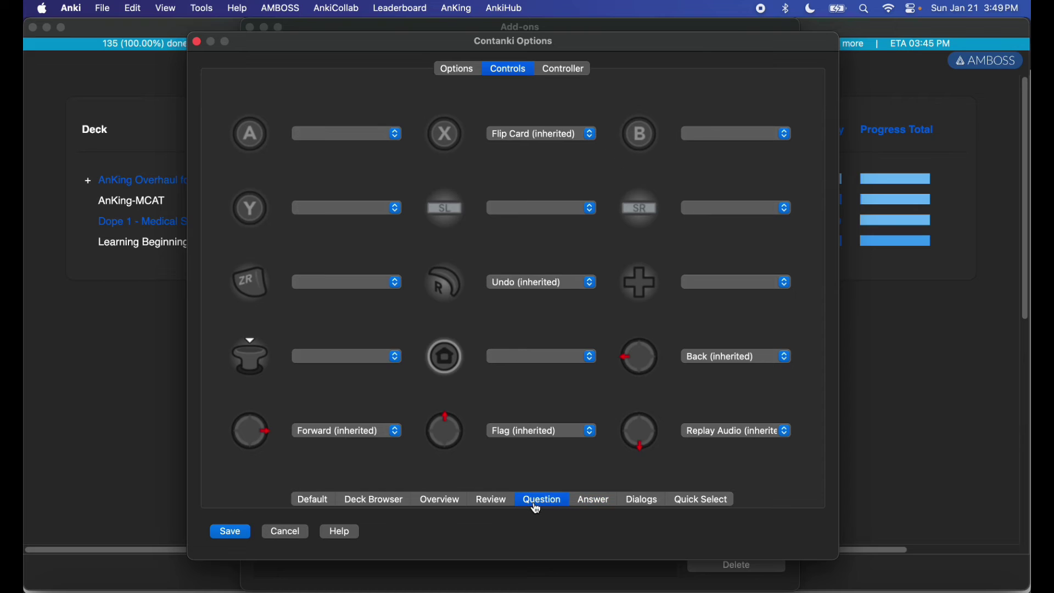
pyautogui.click(590, 502)
pyautogui.click(643, 505)
pyautogui.click(586, 502)
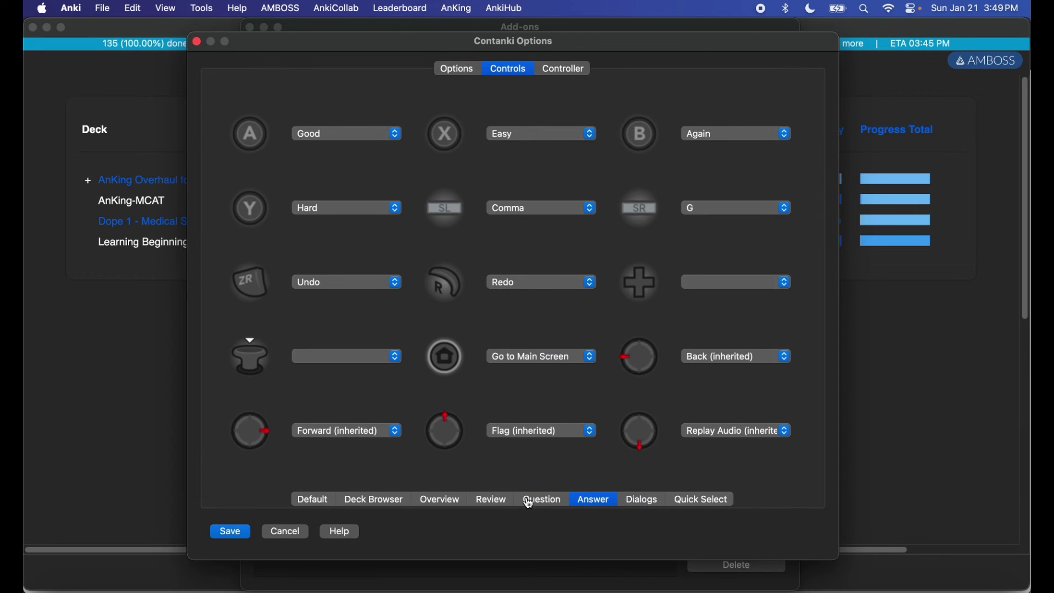
pyautogui.click(511, 501)
pyautogui.click(585, 501)
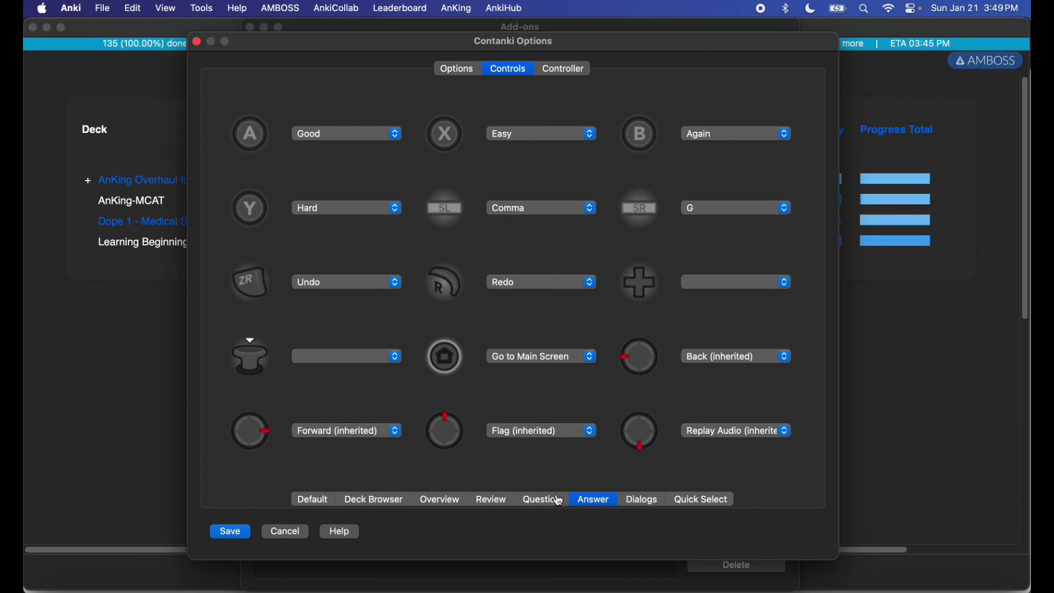